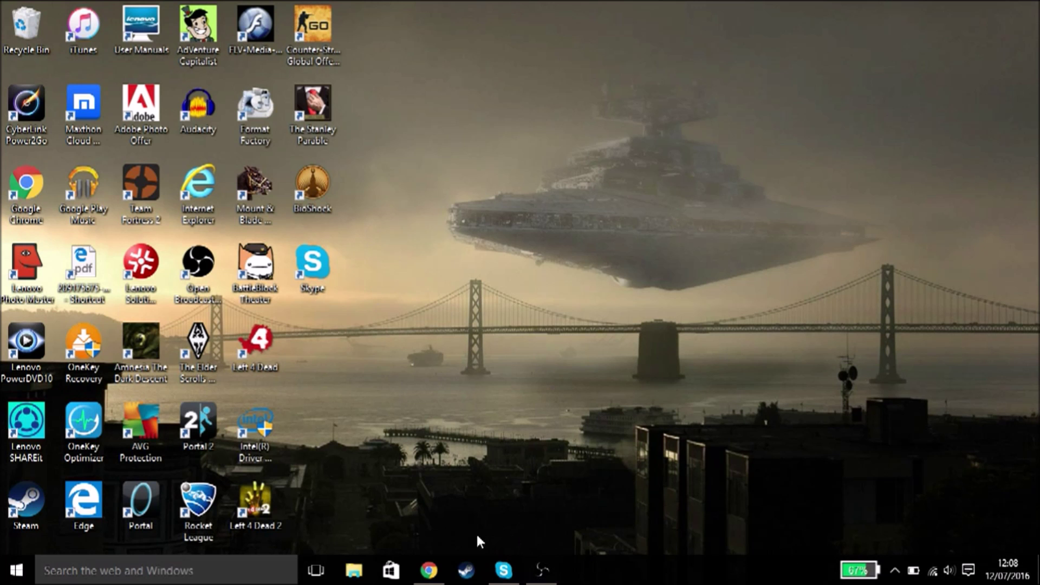
click(542, 571)
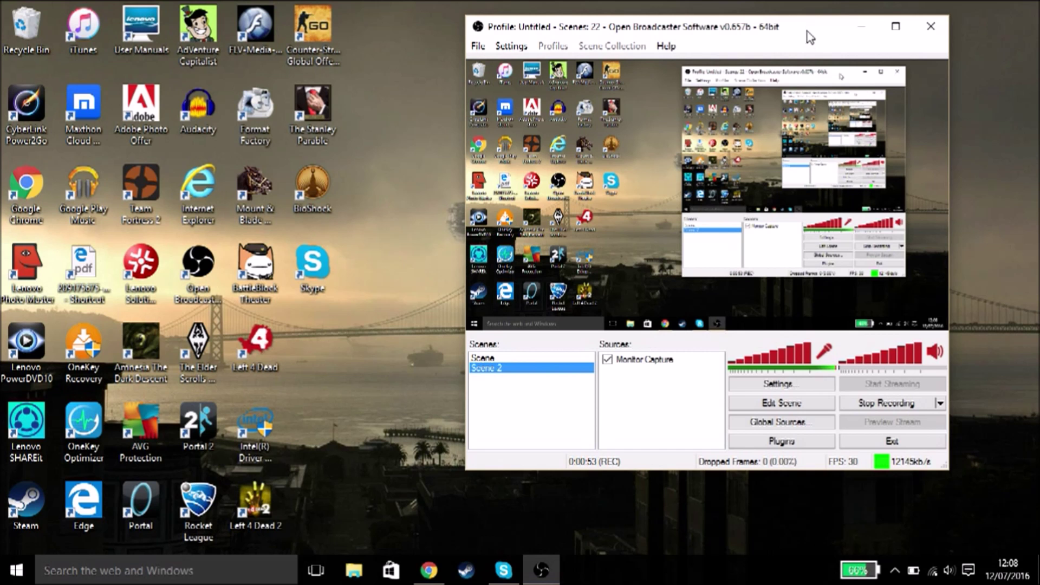
click(861, 27)
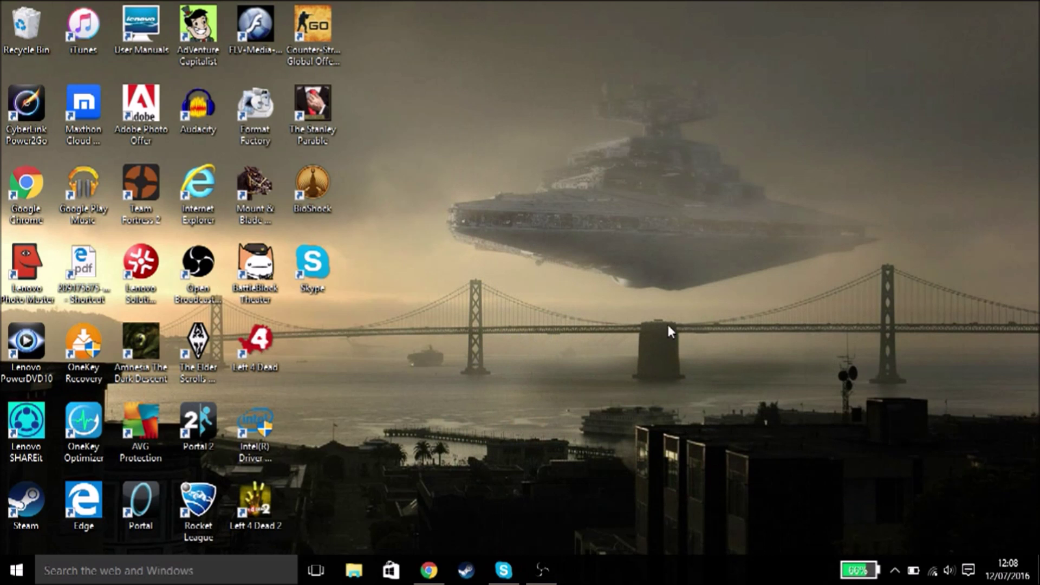
Step: Open the Steam folder inside Program Files (x86) on the Windows8_OS (C:) drive in File Explorer
click(353, 570)
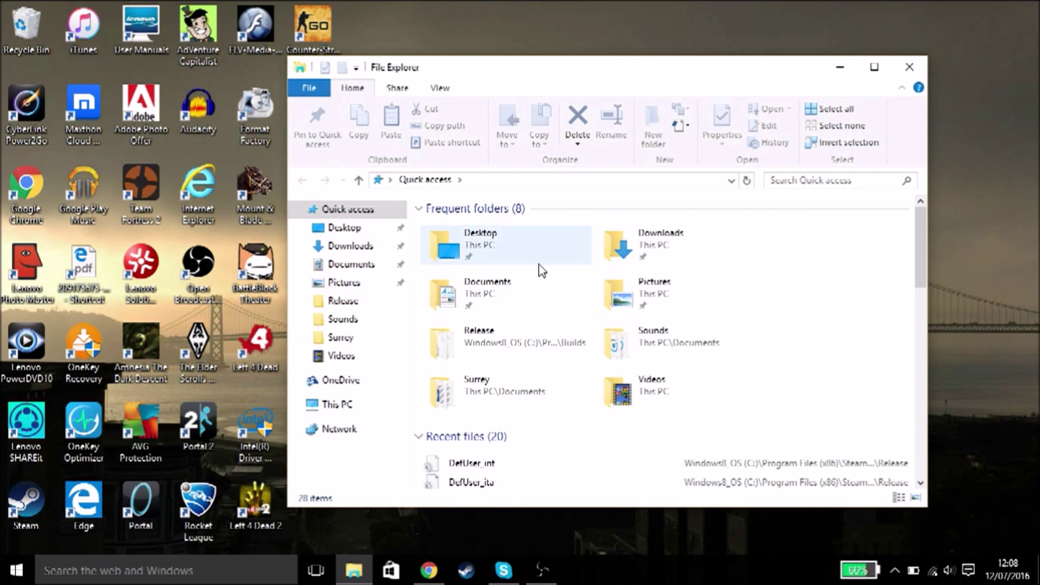
click(331, 405)
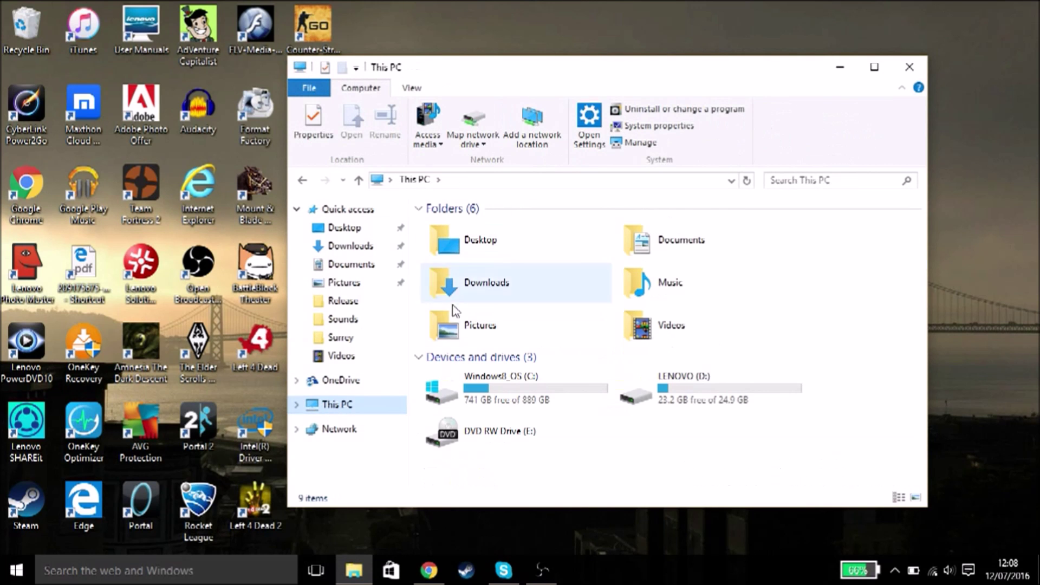
double_click(464, 387)
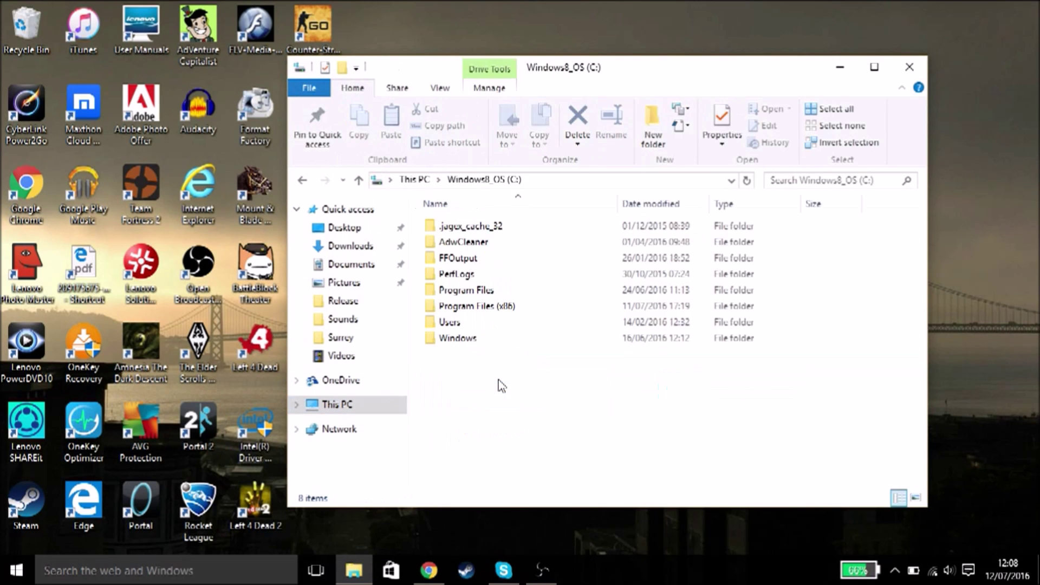
double_click(499, 309)
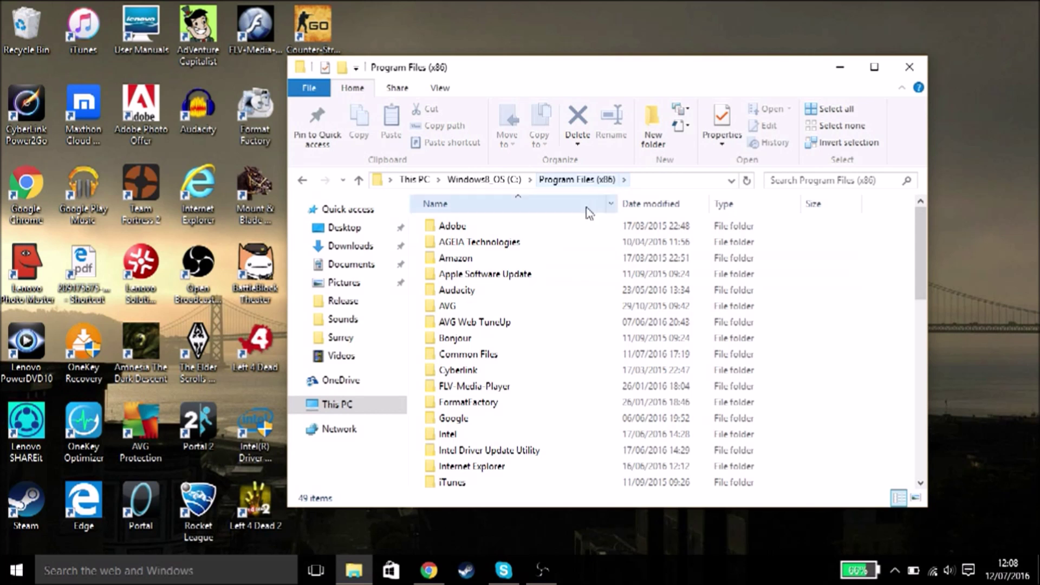
scroll(500, 304, down, 10)
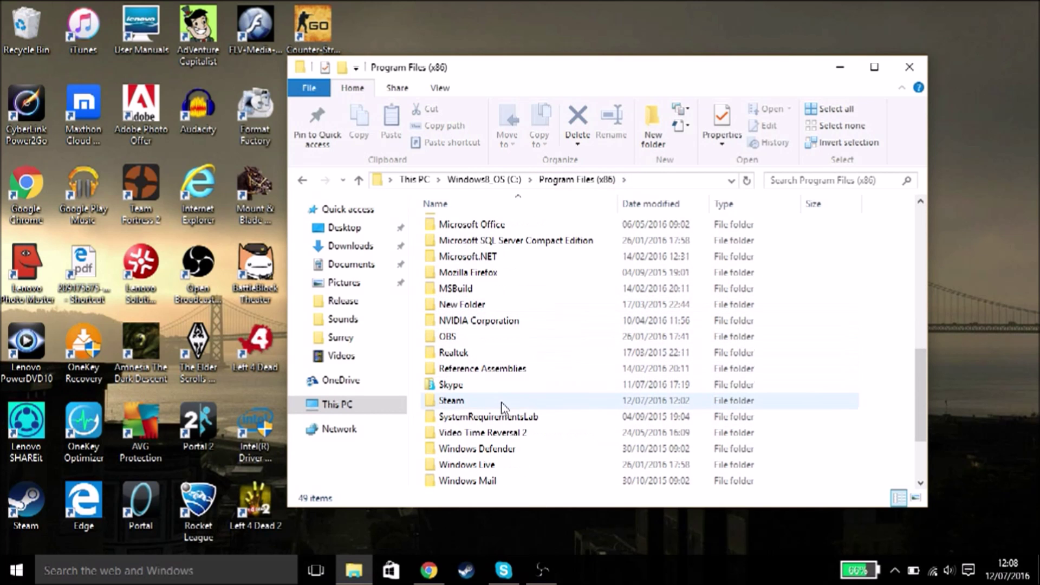
double_click(451, 400)
scroll(510, 323, down, 2)
scroll(512, 354, up, 2)
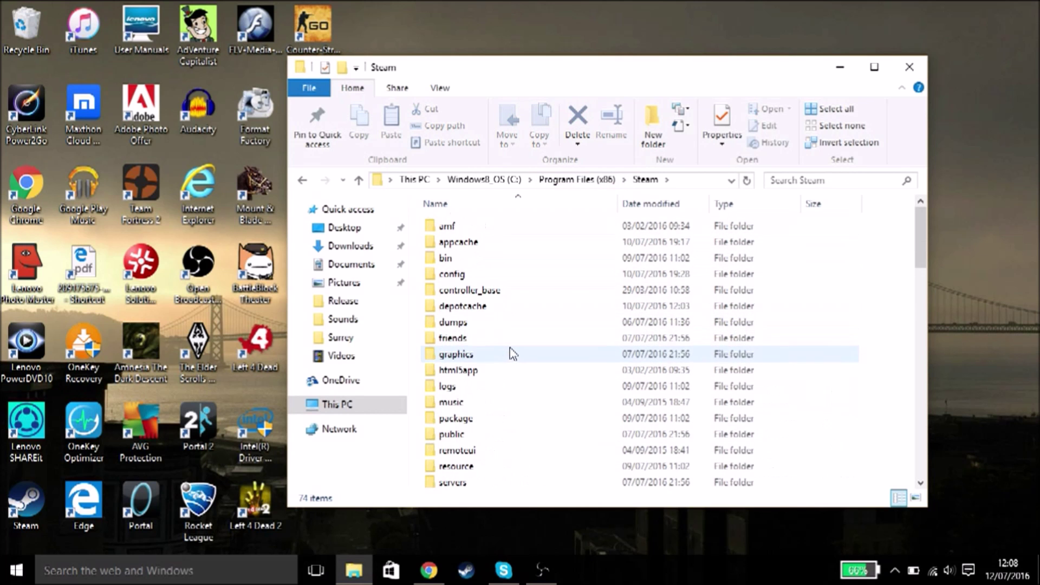
Step: Go to the BioShock Release folder through steamapps, common, Bioshock and Builds
scroll(493, 369, down, 2)
double_click(489, 461)
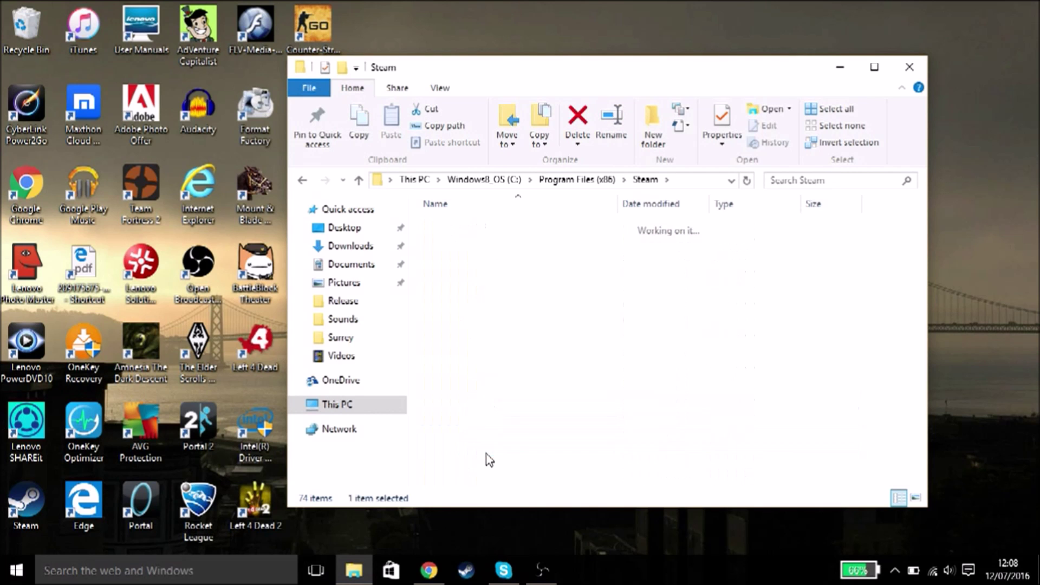
double_click(463, 234)
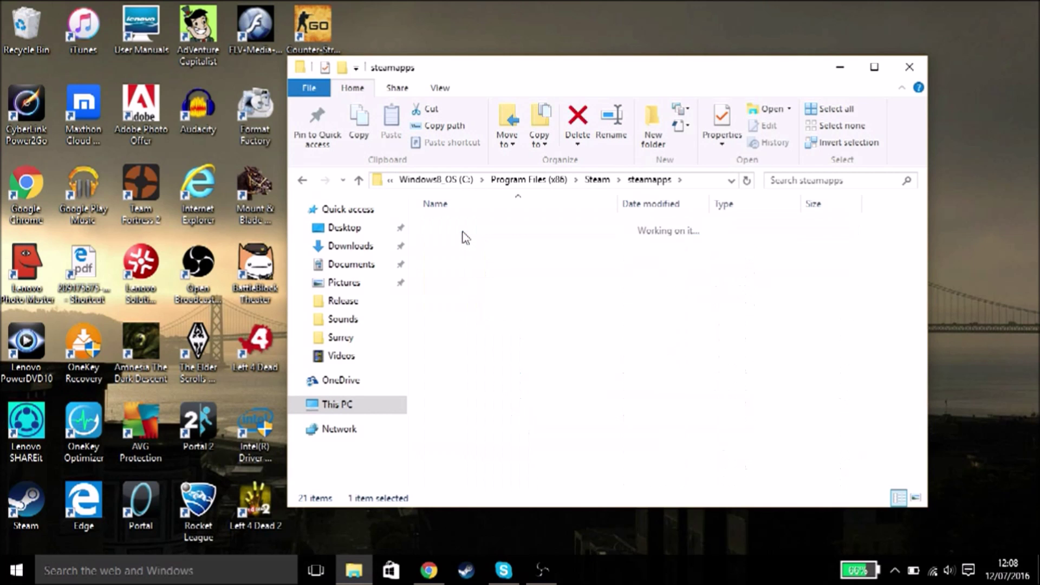
double_click(477, 274)
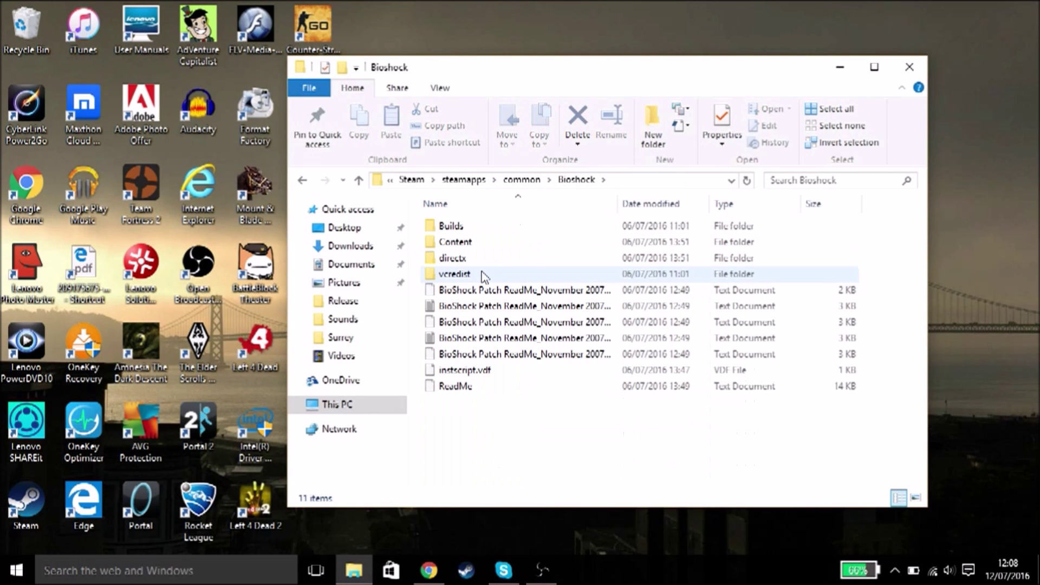
double_click(481, 230)
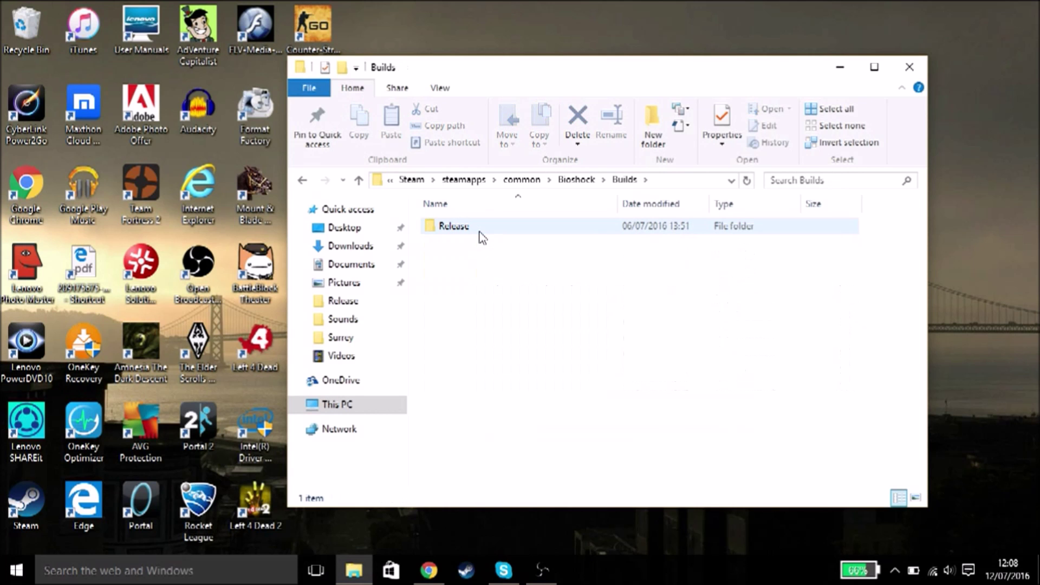
double_click(480, 230)
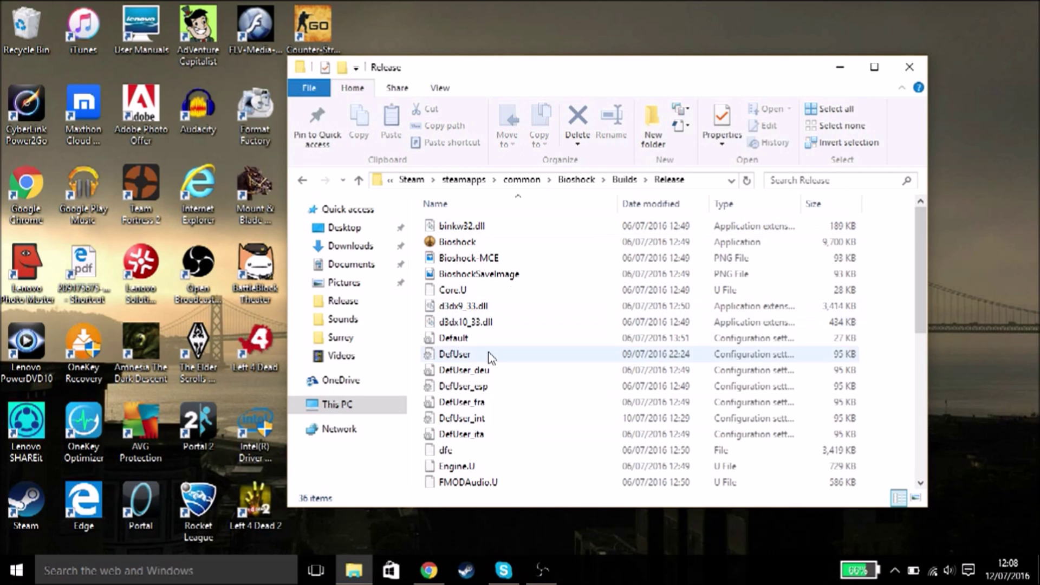
Step: Open the DefUser_int configuration file from the Release folder
scroll(487, 355, down, 3)
scroll(487, 357, up, 3)
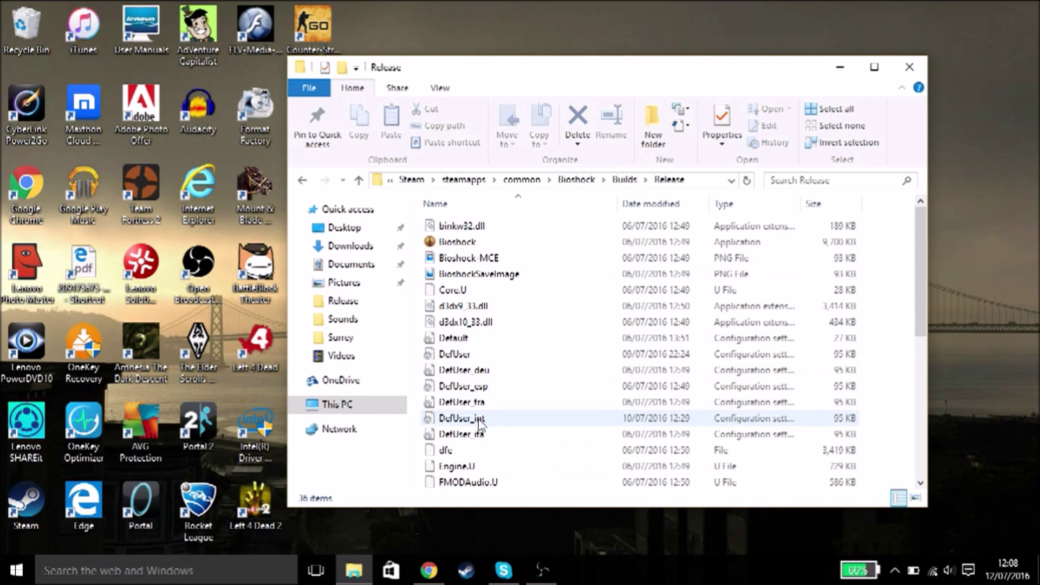
click(459, 421)
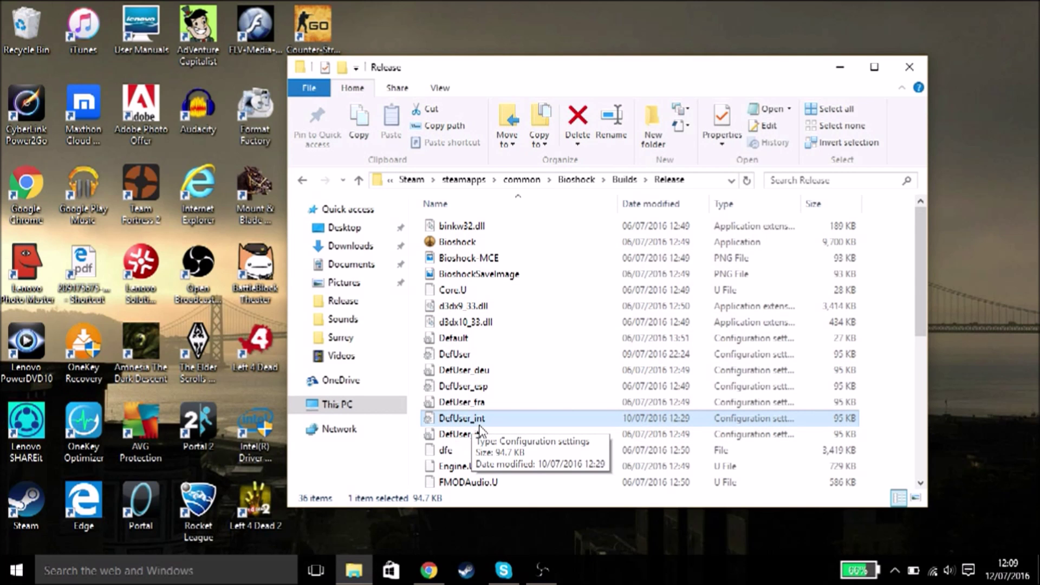
double_click(479, 423)
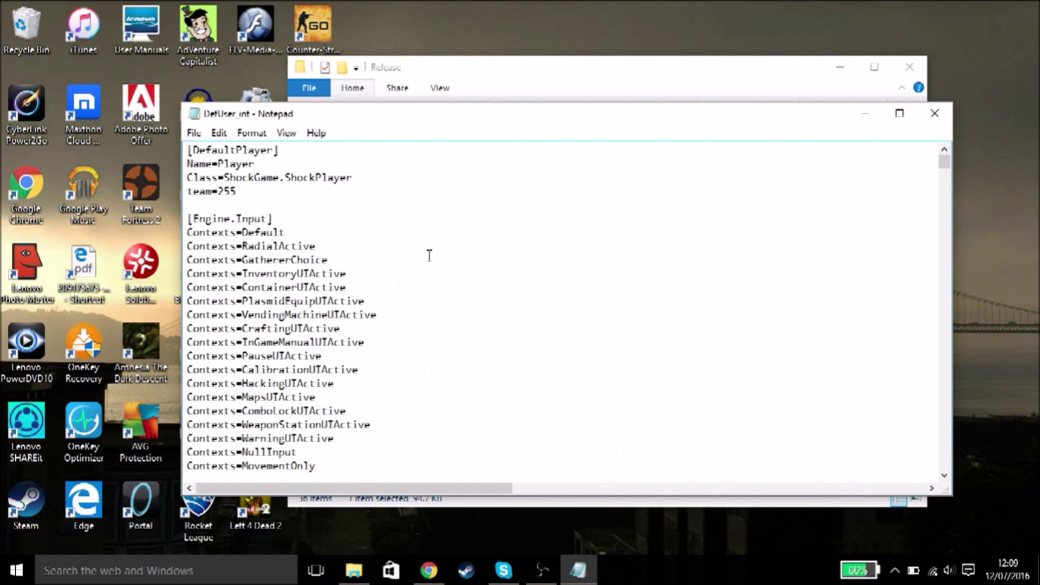
Step: Examine the key binding list in DefUser_int, from the special and number keys through the letter keys
scroll(412, 206, down, 20)
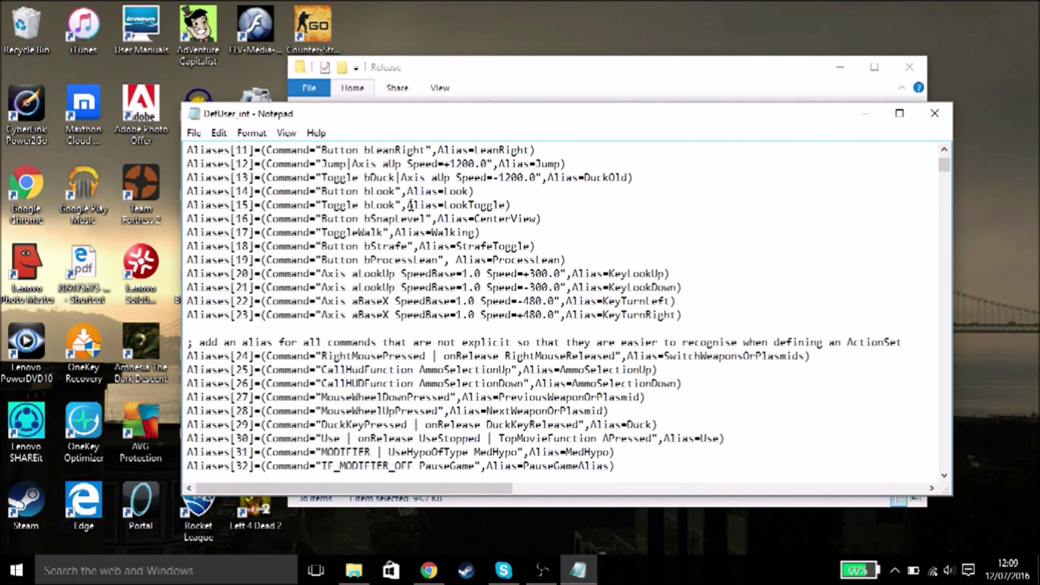
scroll(410, 205, down, 20)
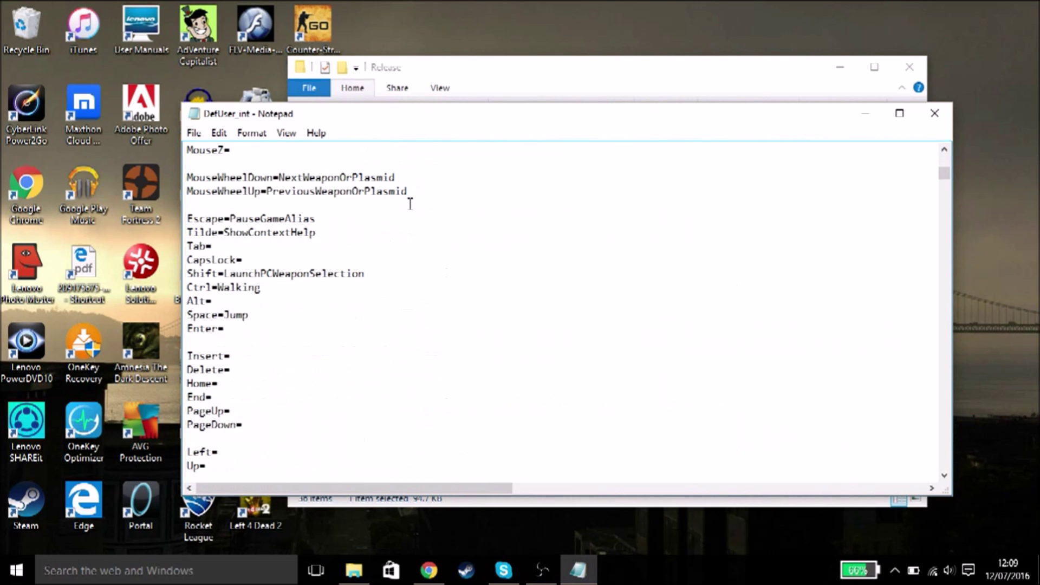
scroll(410, 204, down, 12)
scroll(410, 202, up, 7)
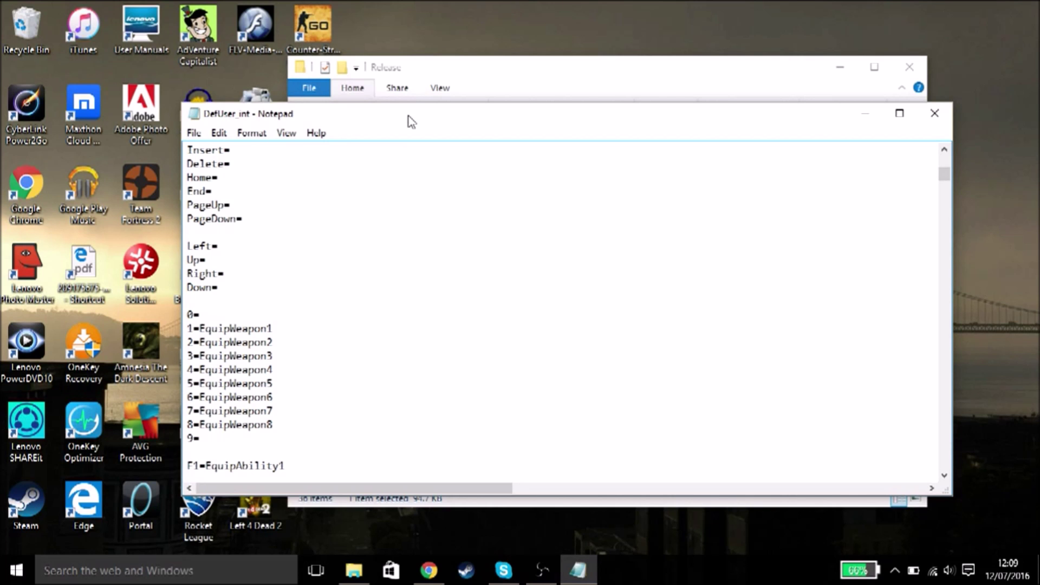
scroll(499, 228, down, 10)
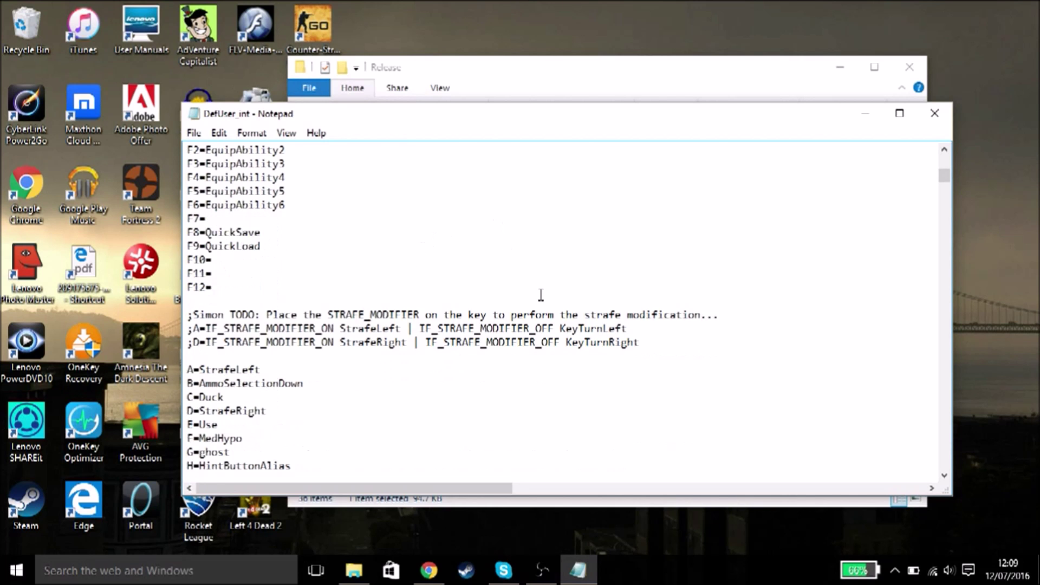
scroll(499, 228, up, 9)
scroll(490, 280, down, 5)
scroll(491, 280, up, 5)
scroll(429, 251, up, 6)
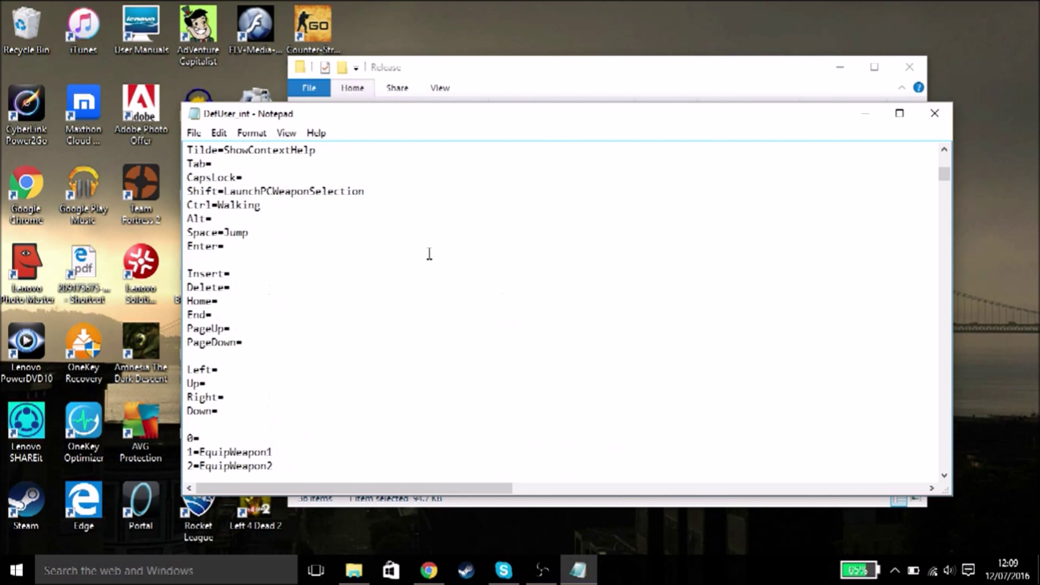
scroll(390, 220, down, 8)
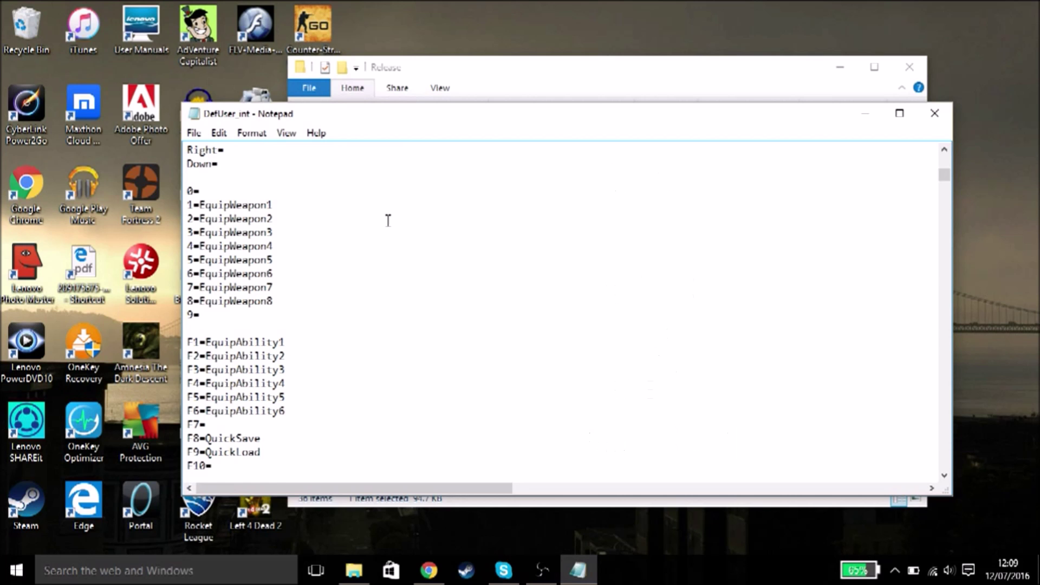
scroll(388, 220, down, 13)
scroll(346, 238, up, 3)
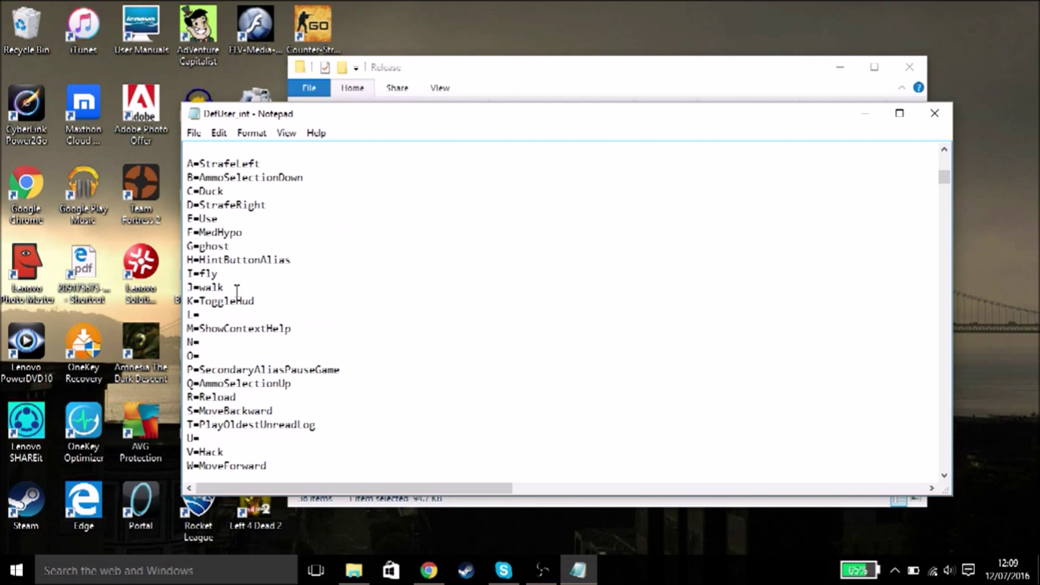
Step: Re-enter "fly" as the command bound to the I key and save the configuration file
drag(218, 274, 200, 279)
key(BackSpace)
text(fly)
click(193, 133)
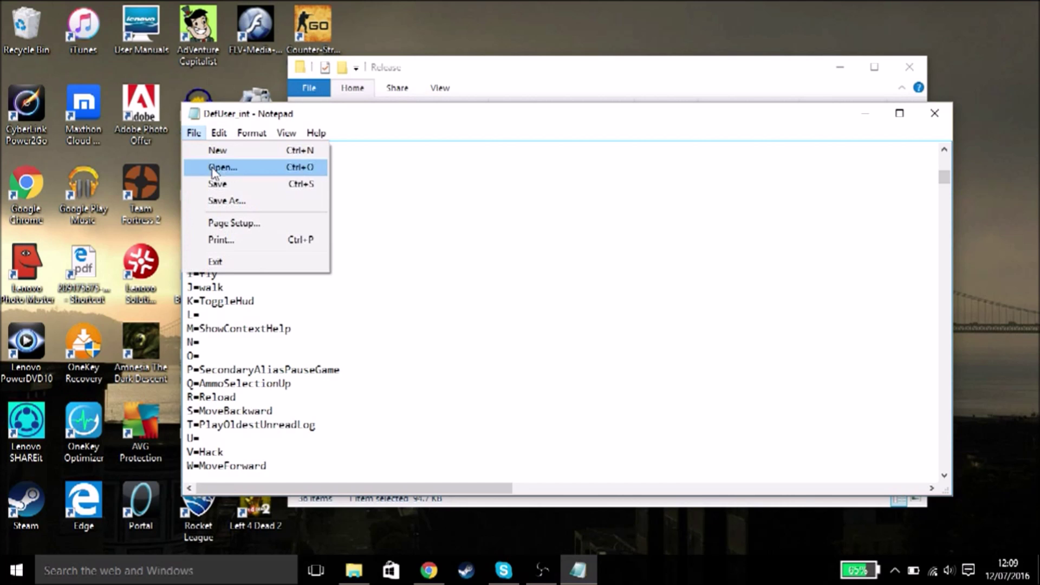
click(214, 179)
Step: Examine the ghost, fly, walk and ToggleHud commands bound to the G, I, J and K keys
click(231, 246)
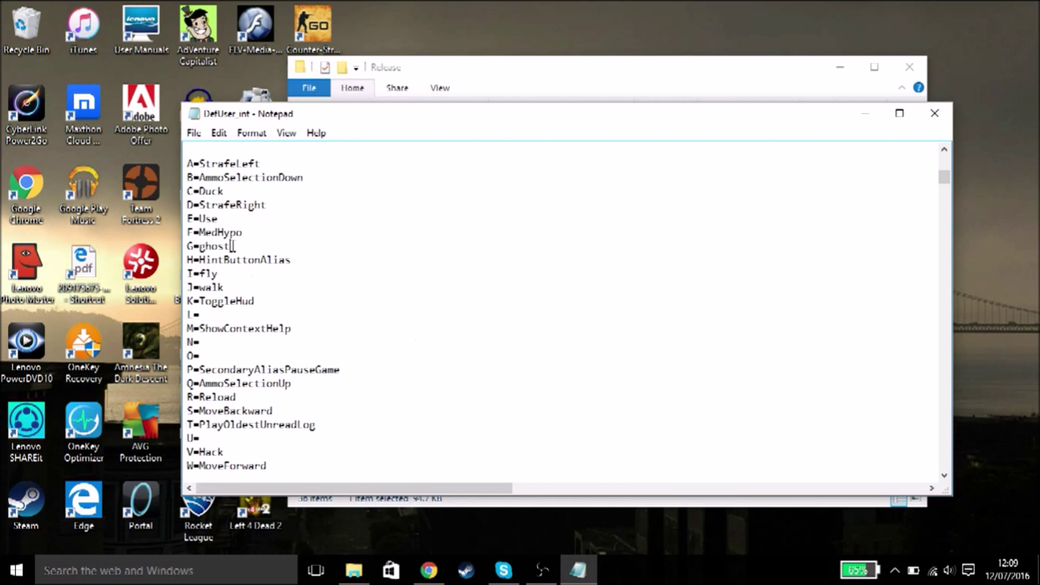
double_click(234, 245)
click(212, 245)
drag(199, 302, 264, 304)
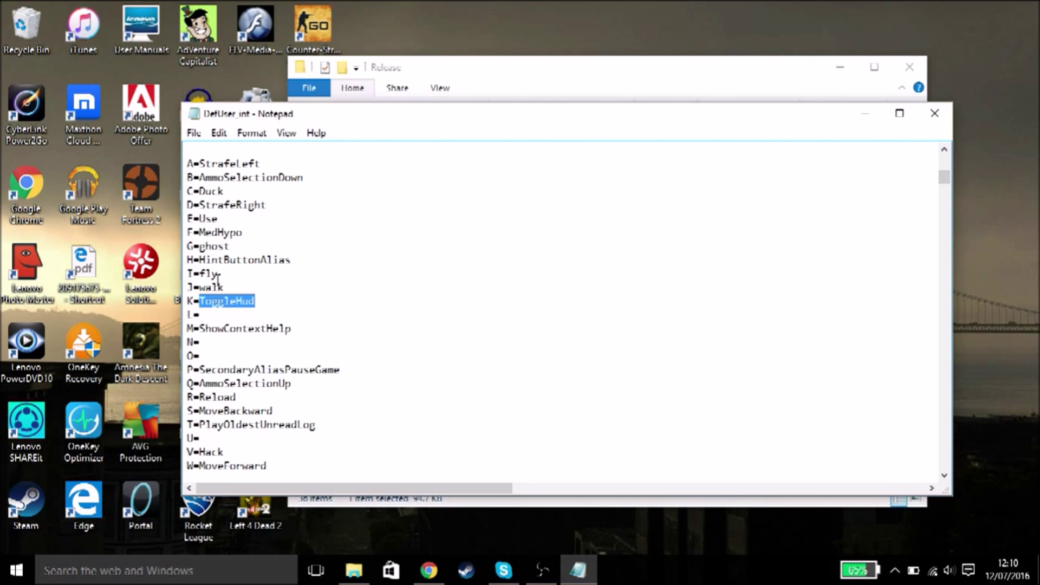
mouse_move(223, 288)
mouse_down()
mouse_move(195, 288)
mouse_move(213, 287)
mouse_up()
click(206, 287)
click(213, 274)
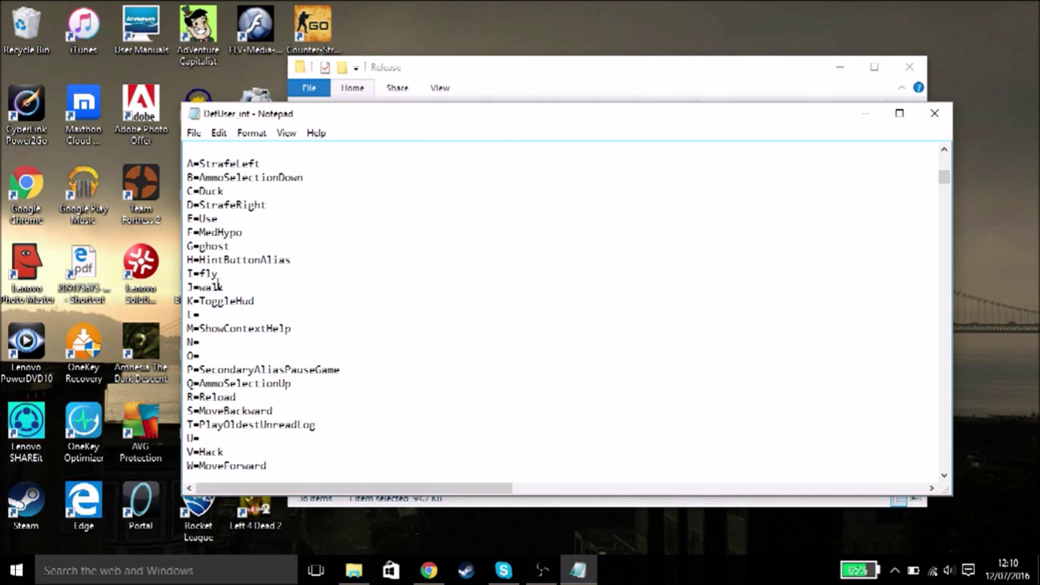
drag(227, 286, 199, 287)
click(219, 245)
double_click(213, 275)
click(215, 228)
double_click(211, 246)
double_click(207, 274)
double_click(211, 287)
double_click(202, 302)
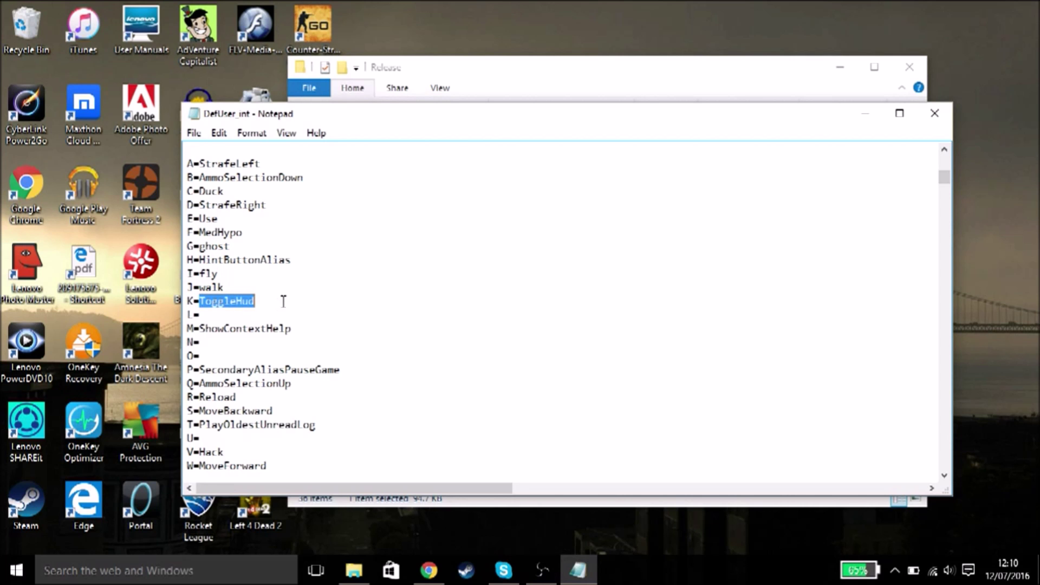
Step: Look through the binding list for keys without a command, including F7, F11 and Backspace
scroll(348, 295, down, 4)
scroll(346, 281, up, 7)
scroll(325, 302, up, 7)
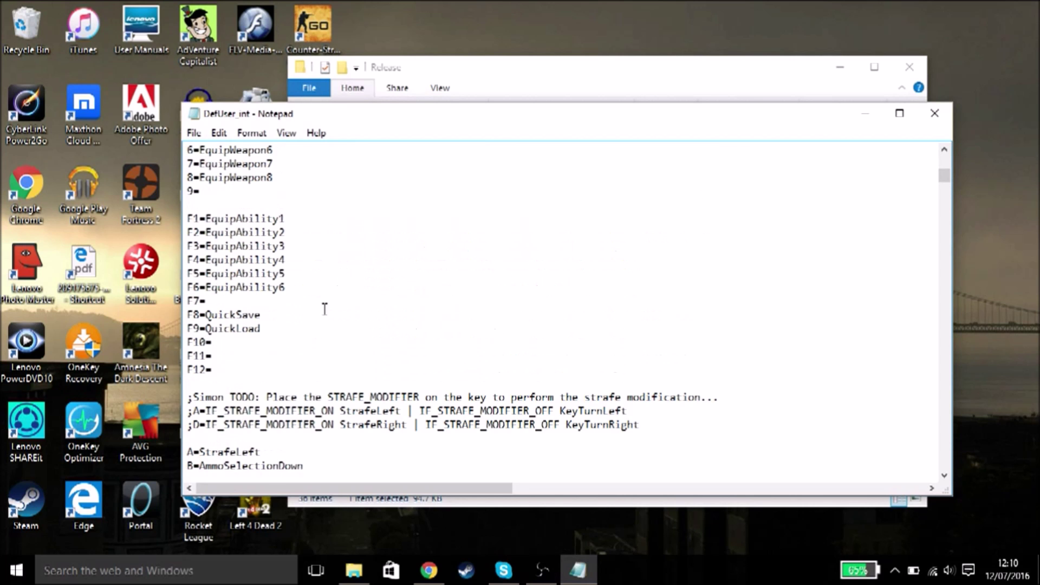
scroll(266, 211, down, 6)
scroll(278, 224, down, 6)
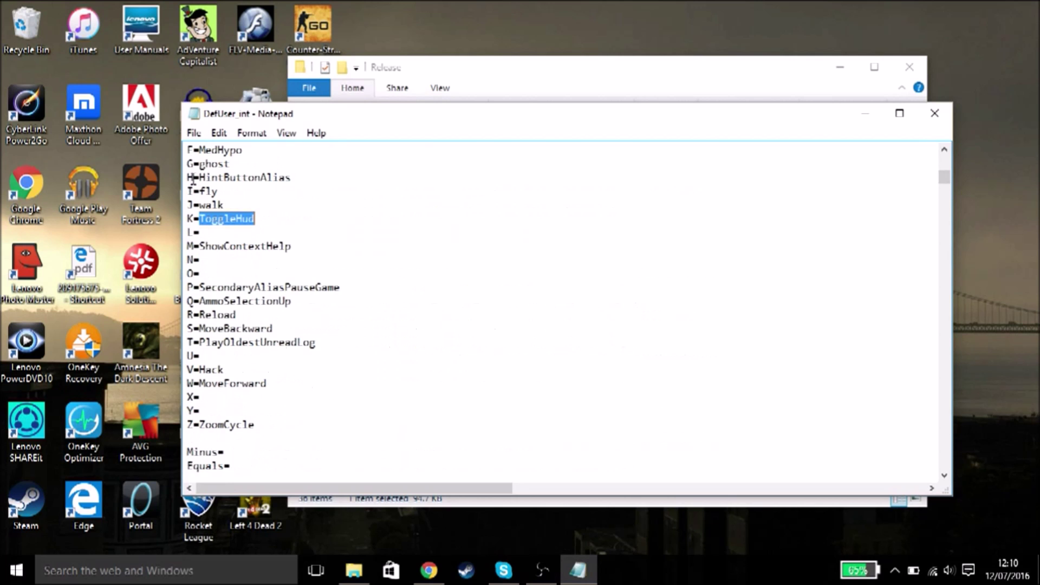
scroll(243, 347, up, 8)
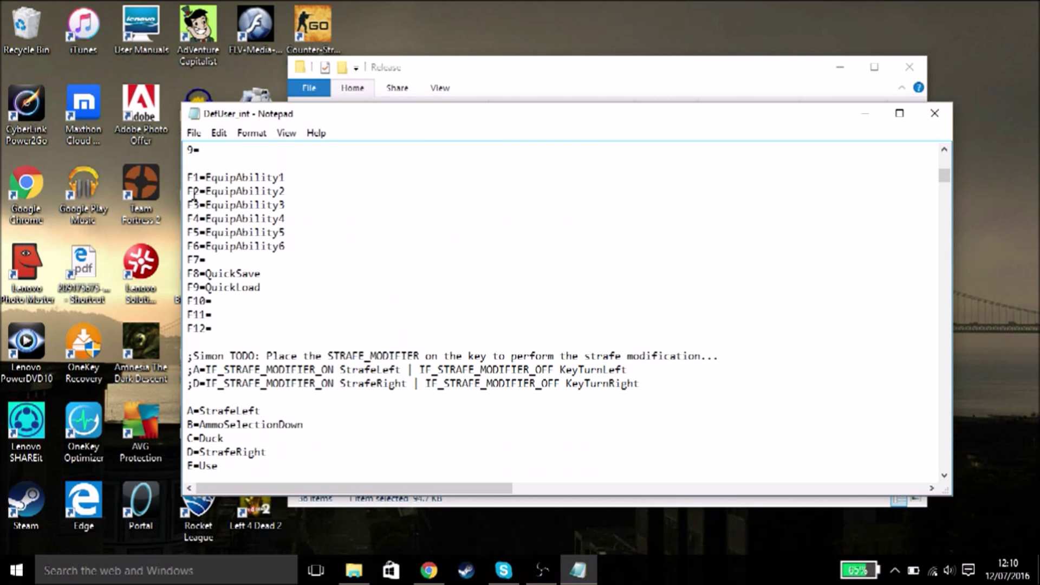
click(222, 261)
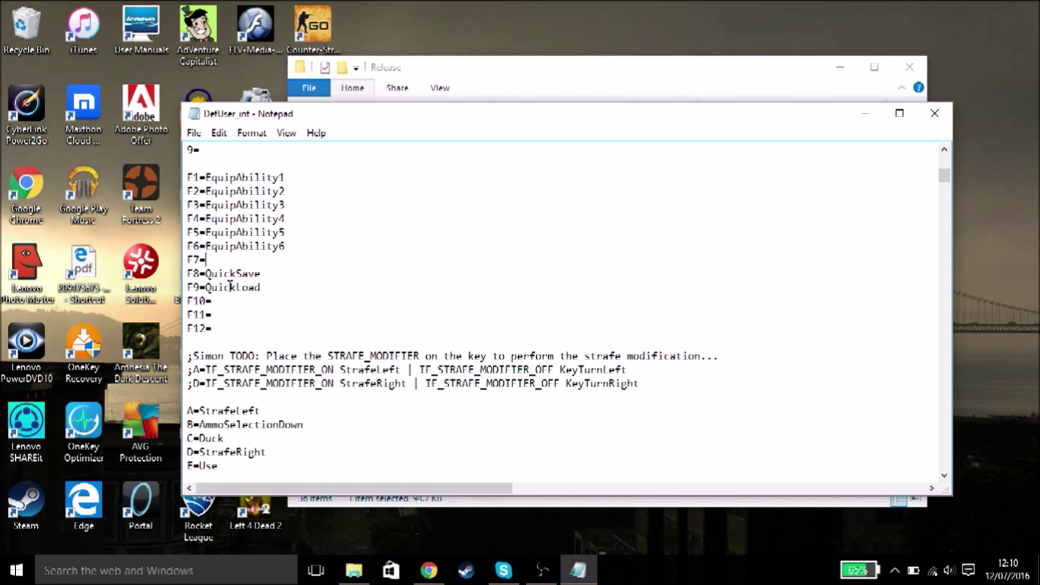
click(216, 315)
scroll(242, 318, down, 12)
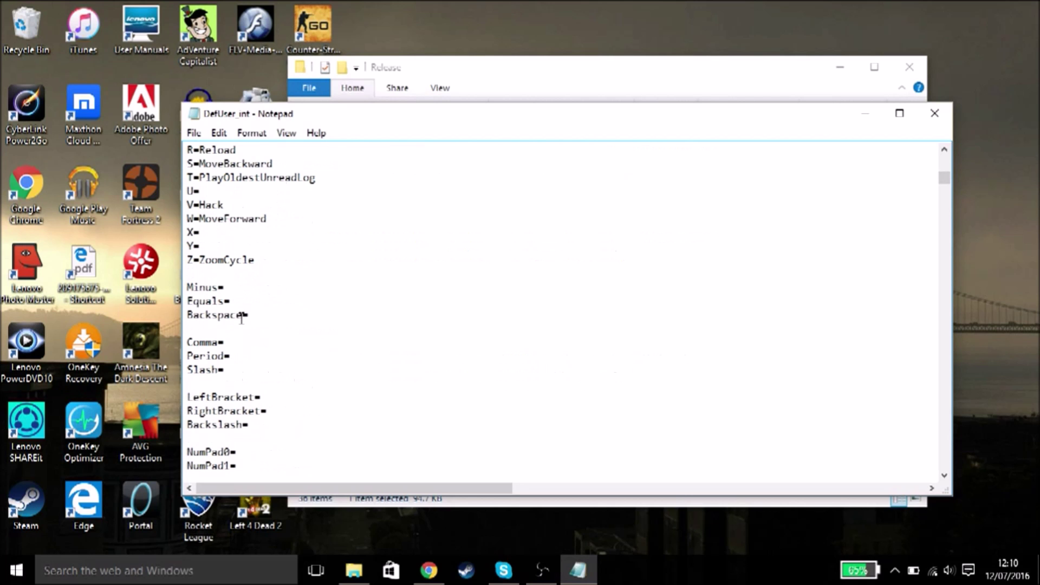
click(269, 313)
Step: Return to the letter key bindings and check the ghost command on the G key
scroll(269, 312, up, 7)
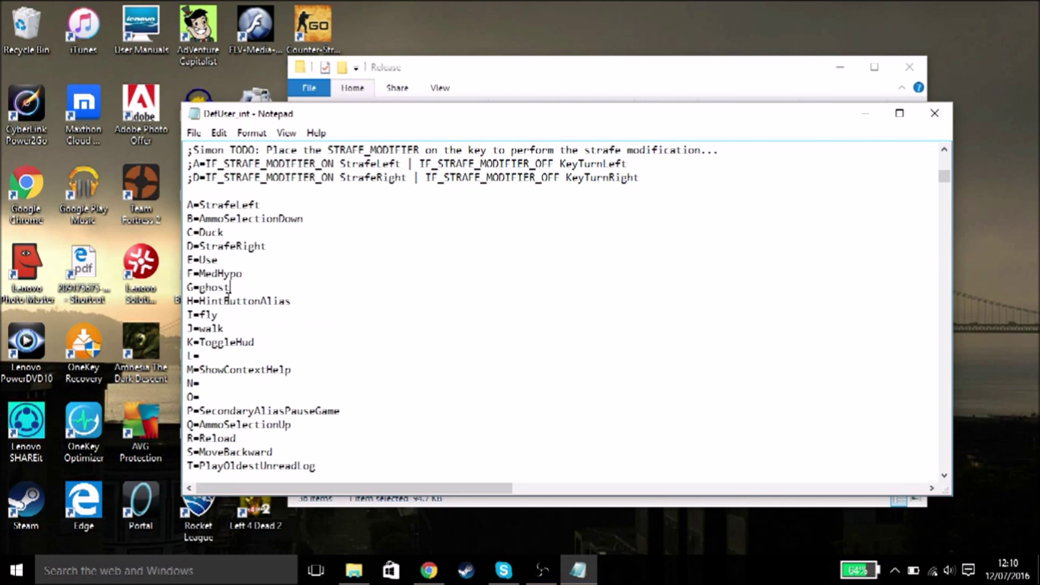
drag(203, 287, 234, 274)
click(227, 286)
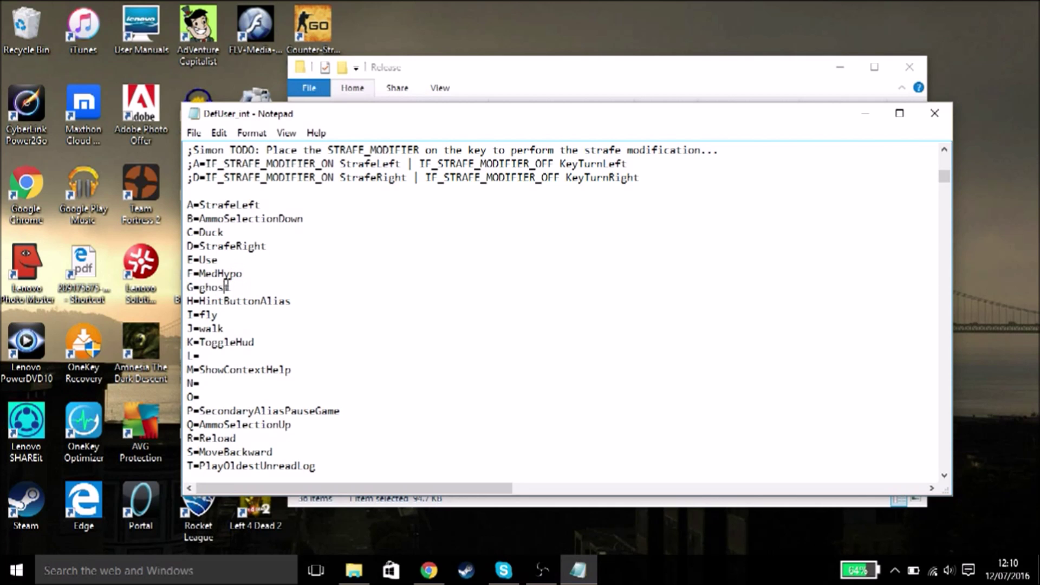
Step: Save the key bindings in the DefUser_int configuration file and close the file
click(193, 133)
click(192, 135)
click(193, 133)
click(223, 173)
click(933, 113)
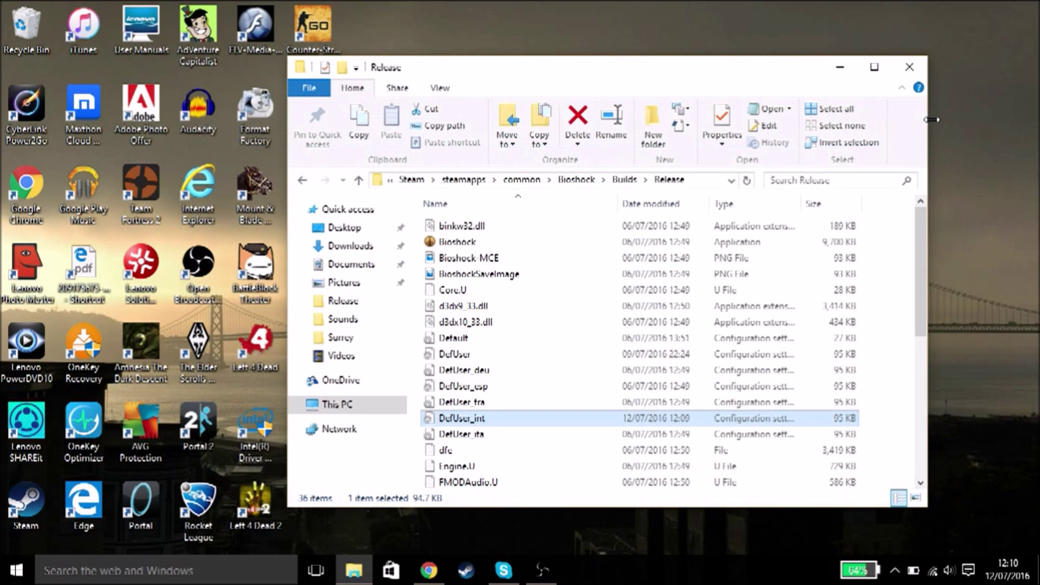
click(479, 307)
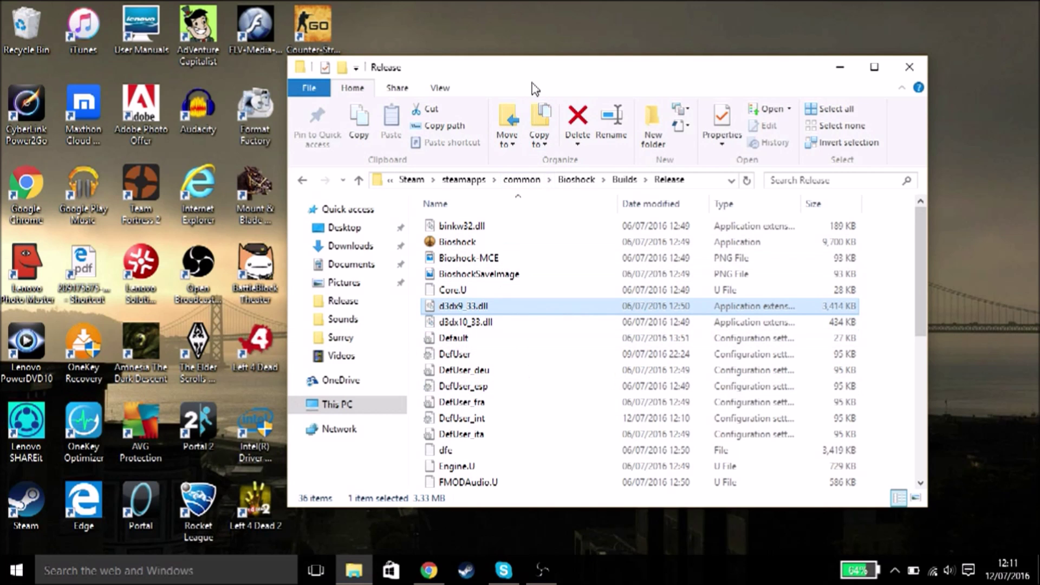
click(356, 67)
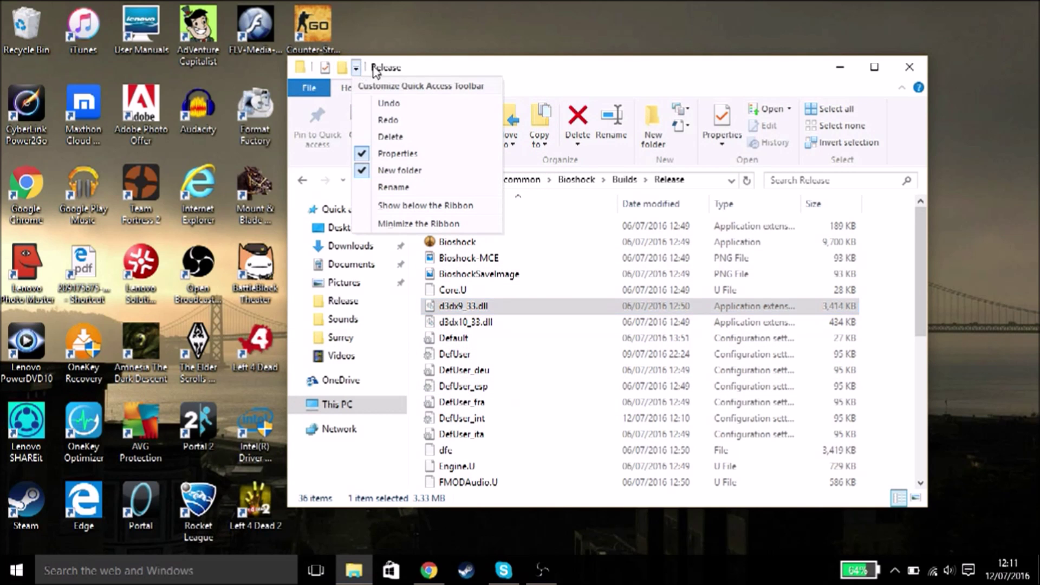
click(618, 111)
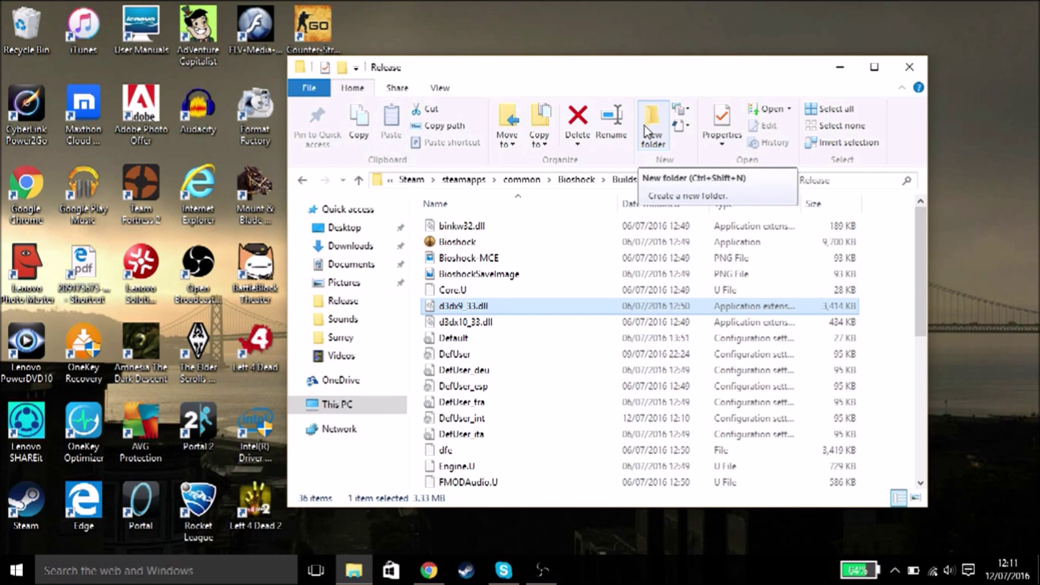
Step: Close the Release folder window, switch to Chrome and look over the BioShock screenshot wall on Steam Community
click(909, 66)
click(429, 569)
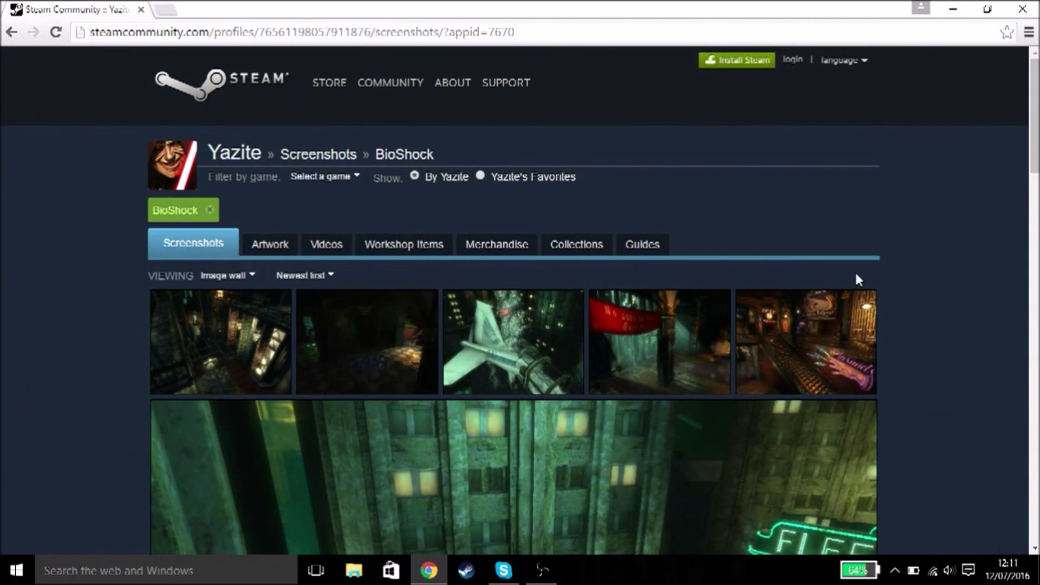
scroll(856, 276, down, 3)
scroll(857, 281, up, 3)
scroll(592, 330, down, 4)
scroll(592, 330, up, 4)
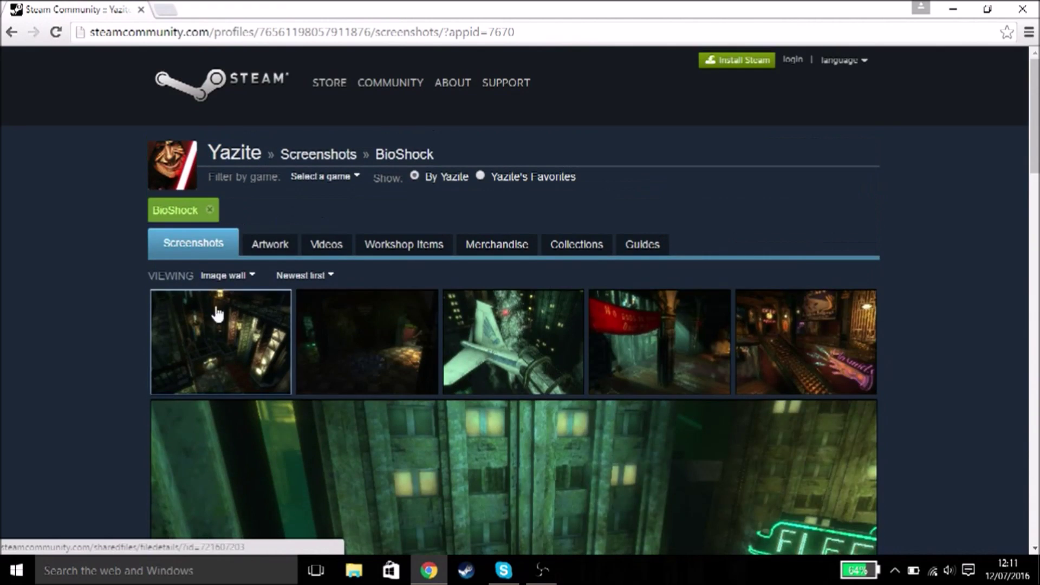
scroll(898, 364, down, 8)
scroll(831, 323, up, 7)
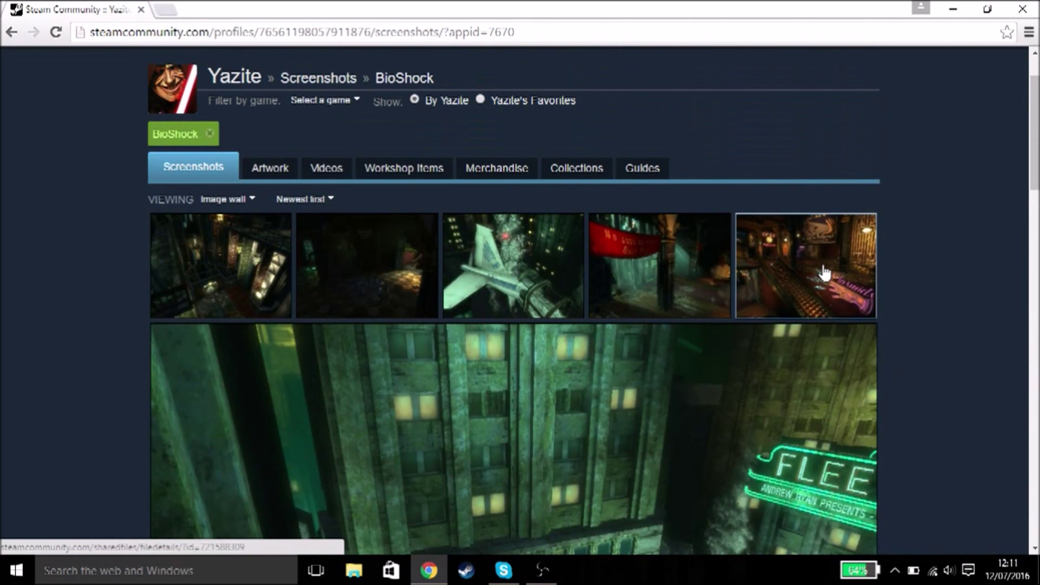
Step: View enlarged the screenshots of the Plasmids staircase, the dark tiled hall and the Commerce banners, closing each one
click(821, 262)
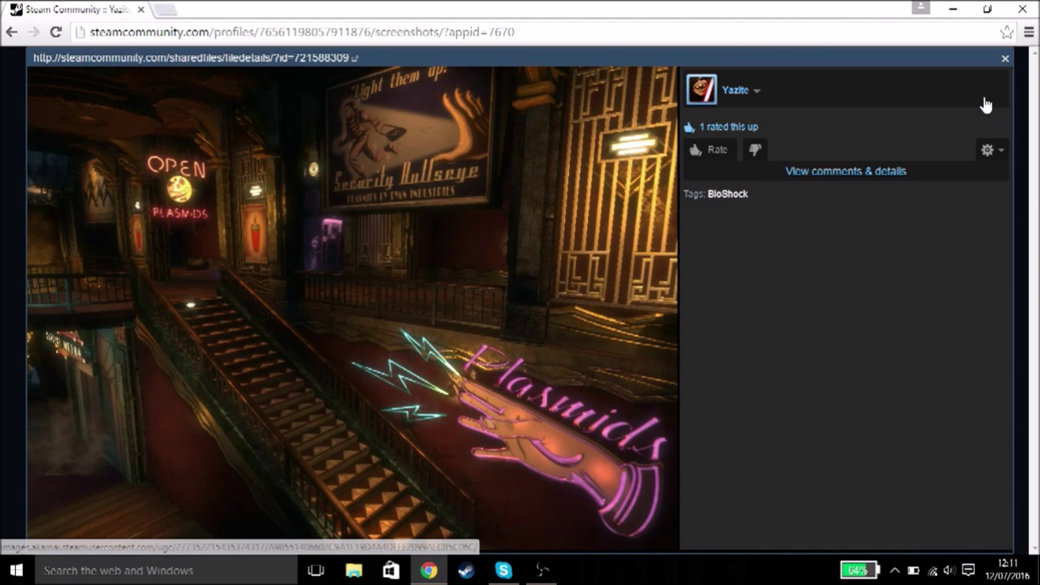
click(1005, 59)
click(368, 265)
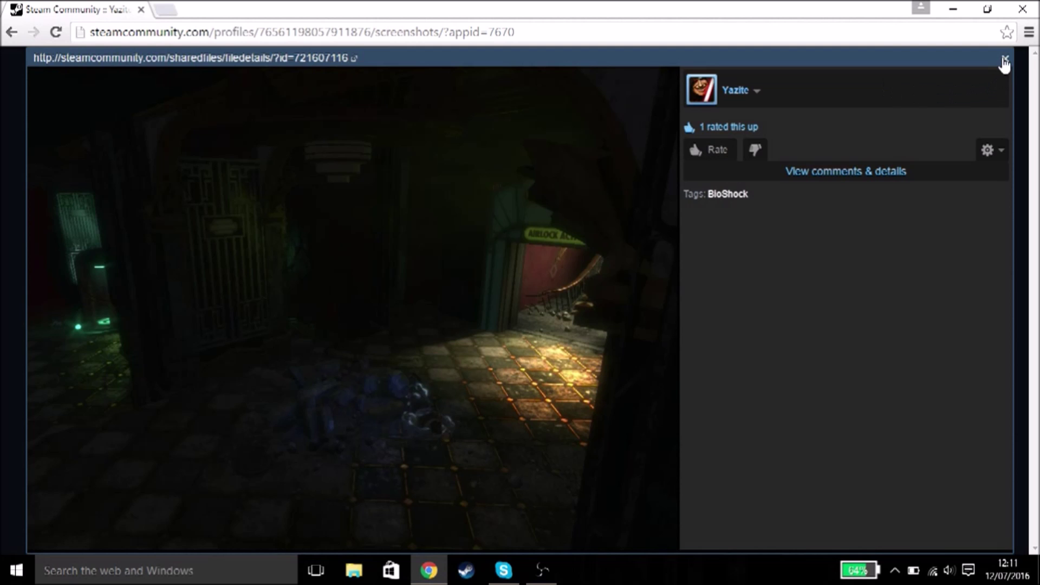
click(1005, 59)
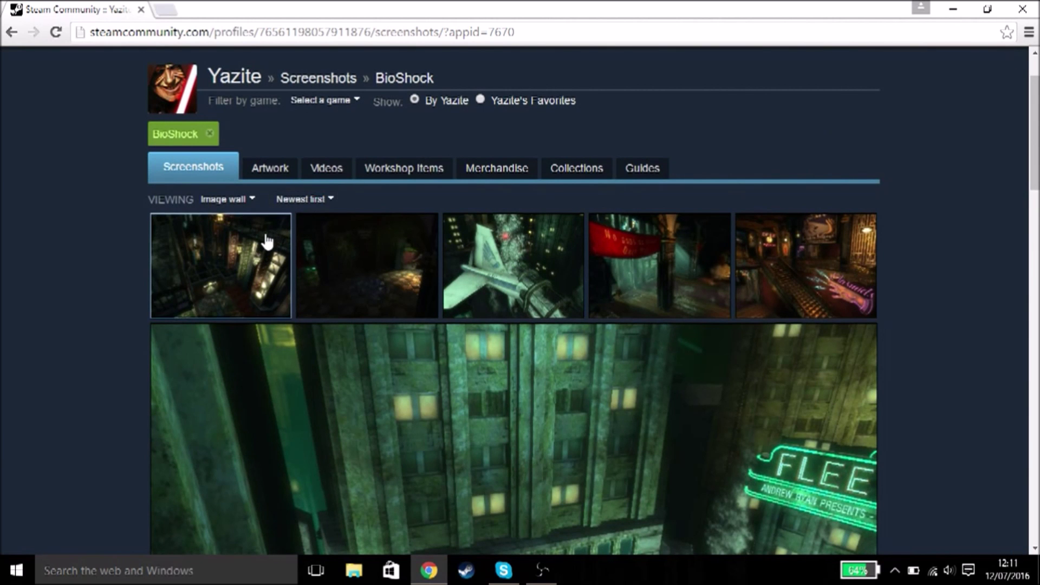
click(221, 244)
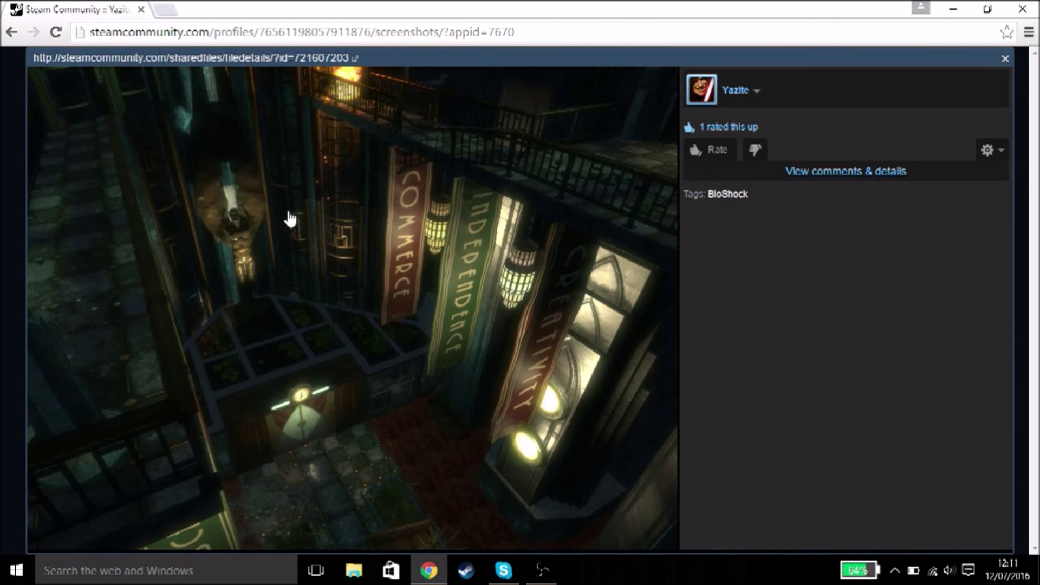
click(1005, 59)
Step: View enlarged the Footlight Theater and golden statue head screenshots further along the wall, closing each one
scroll(526, 297, down, 6)
scroll(525, 297, down, 6)
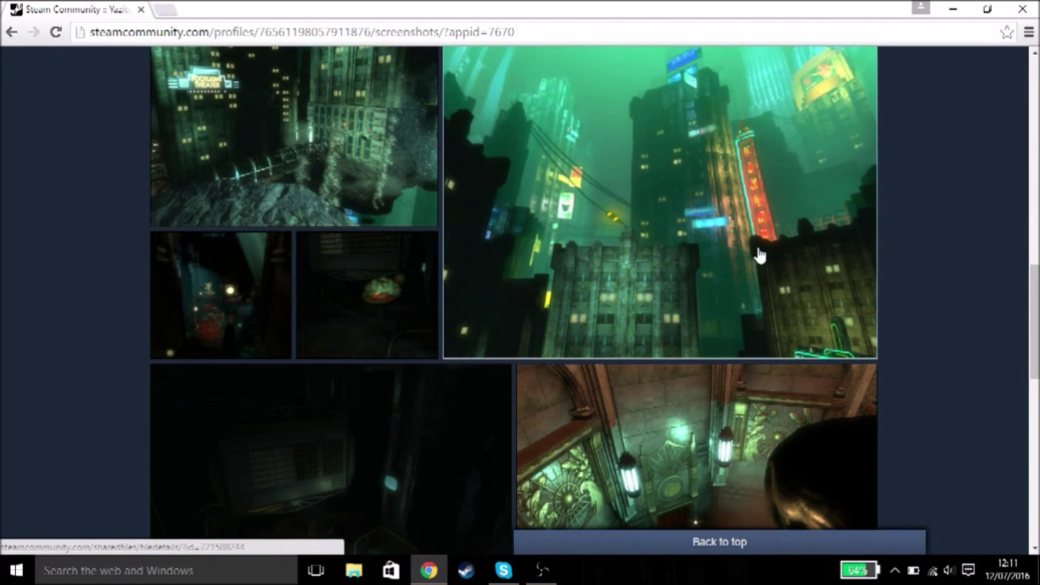
scroll(453, 251, up, 3)
click(292, 309)
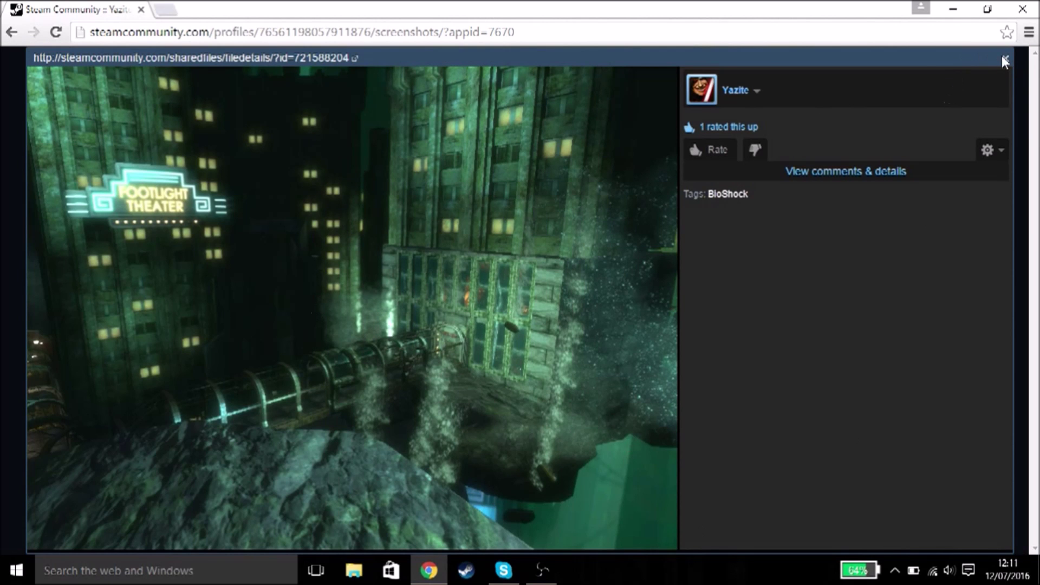
click(1004, 59)
scroll(337, 448, down, 5)
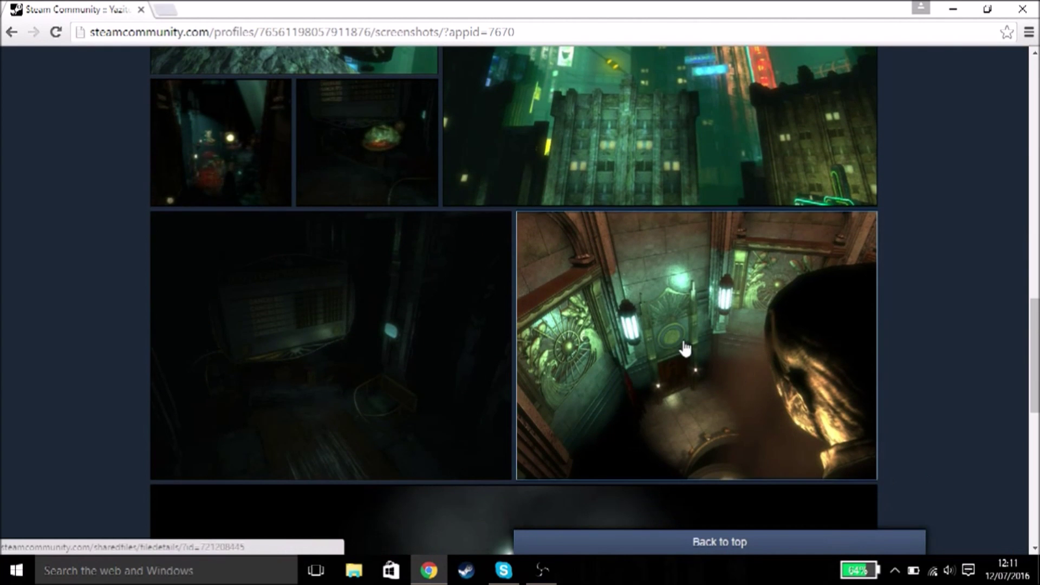
click(665, 343)
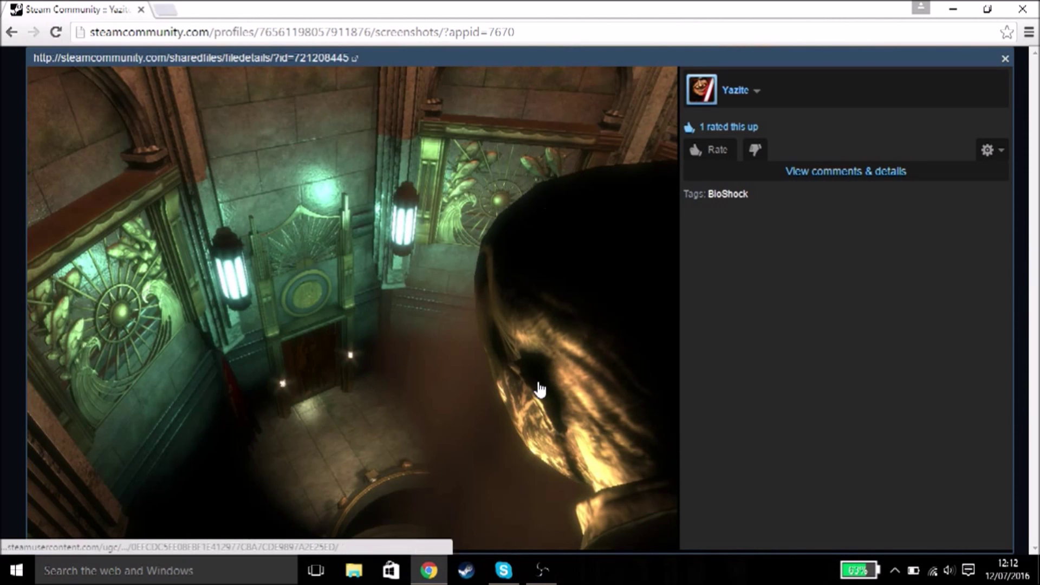
click(1005, 57)
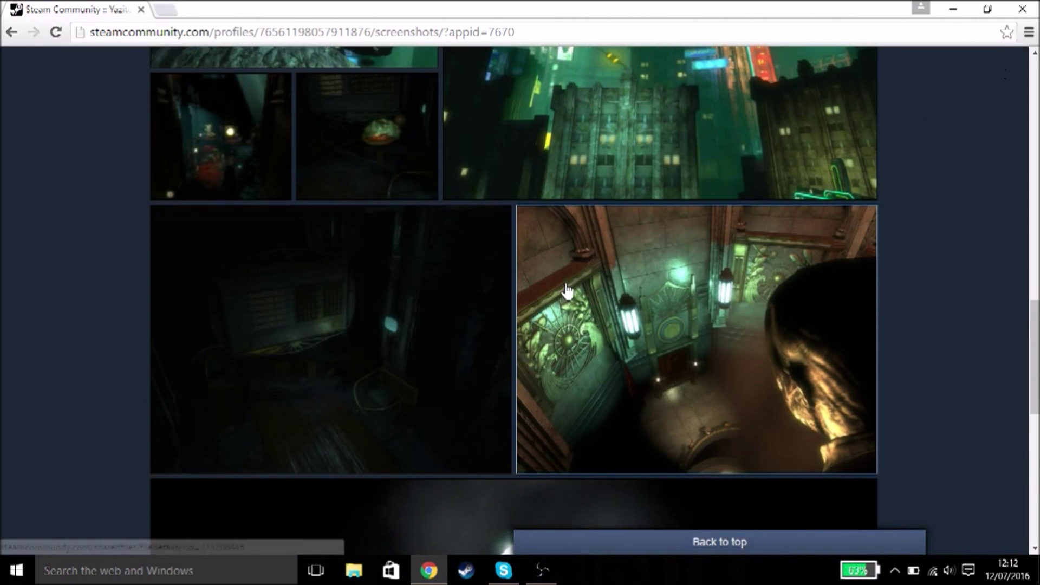
Step: Look over the lighthouse tower screenshot near the end of the wall and return to the start of the page
scroll(567, 291, down, 8)
scroll(567, 291, up, 3)
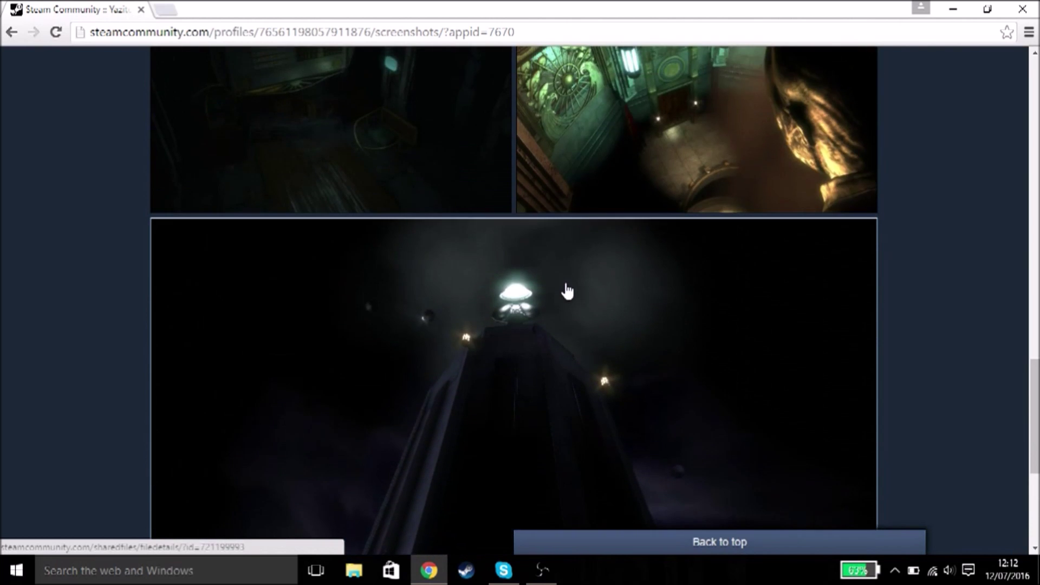
scroll(567, 291, up, 4)
scroll(568, 291, down, 7)
scroll(567, 291, up, 7)
scroll(567, 291, down, 8)
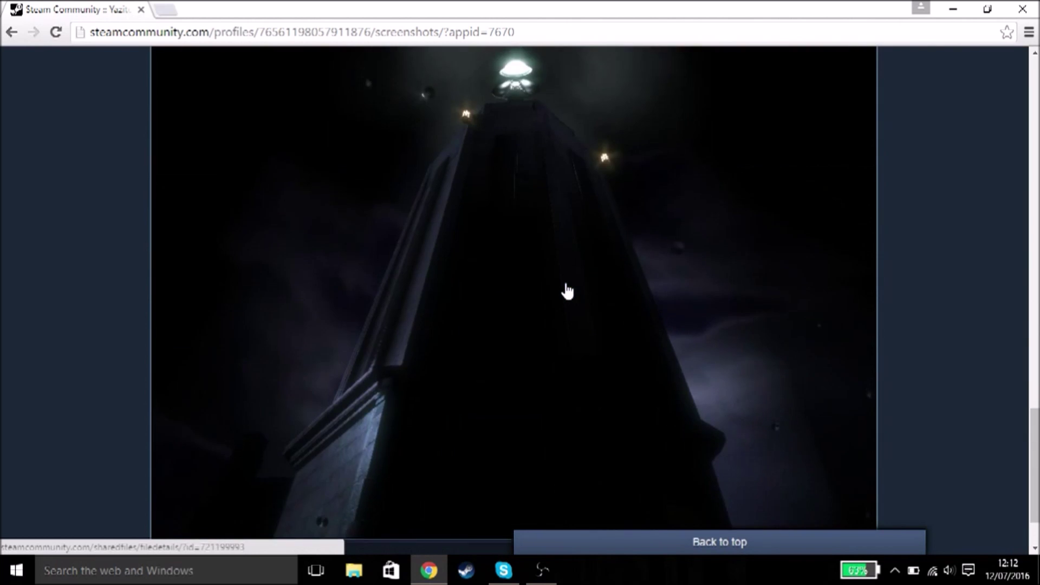
scroll(568, 290, up, 15)
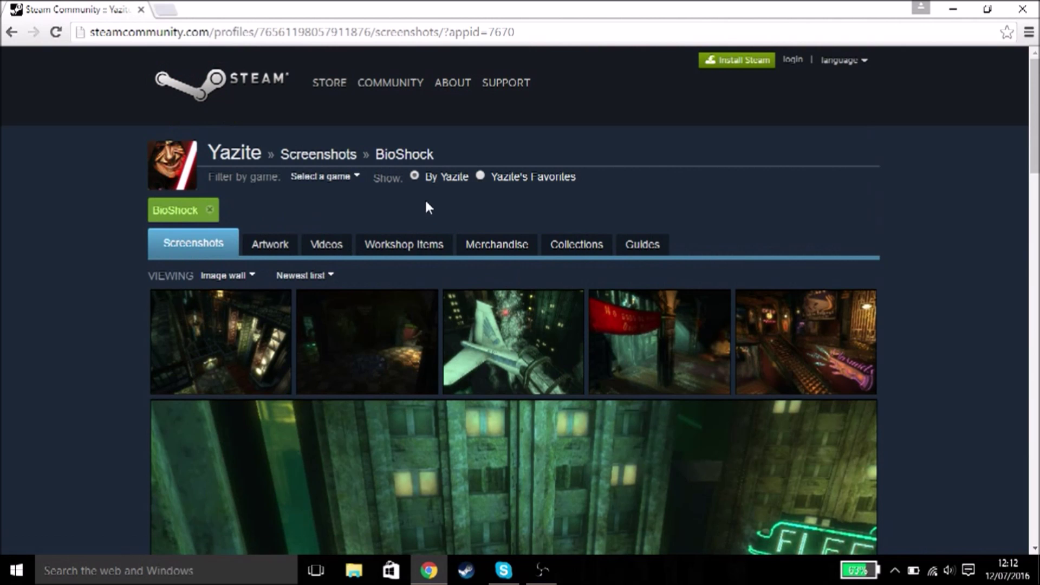